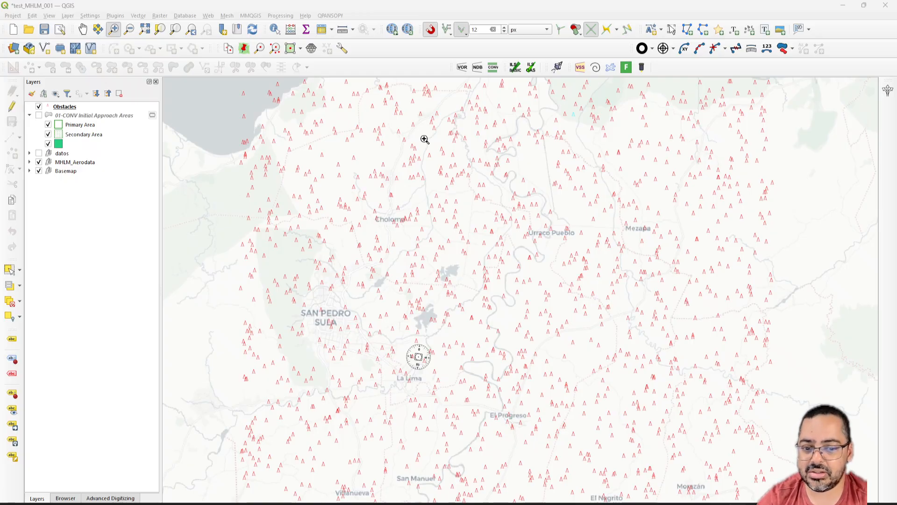
Step: Open the QPANSOPY Point Filter for the Obstacles layer and set the THR elevation to 250 m
left_click_drag(585, 222, 564, 212)
left_click_drag(498, 211, 493, 229)
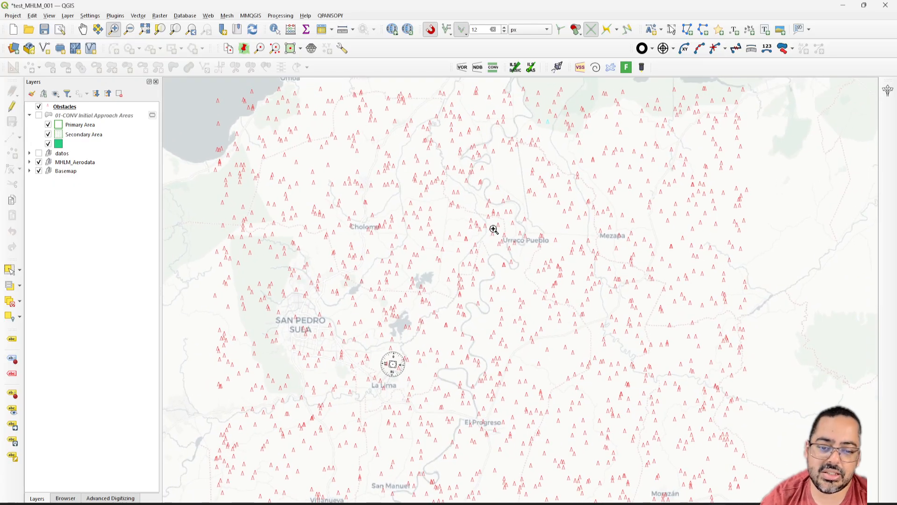
left_click_drag(437, 261, 440, 246)
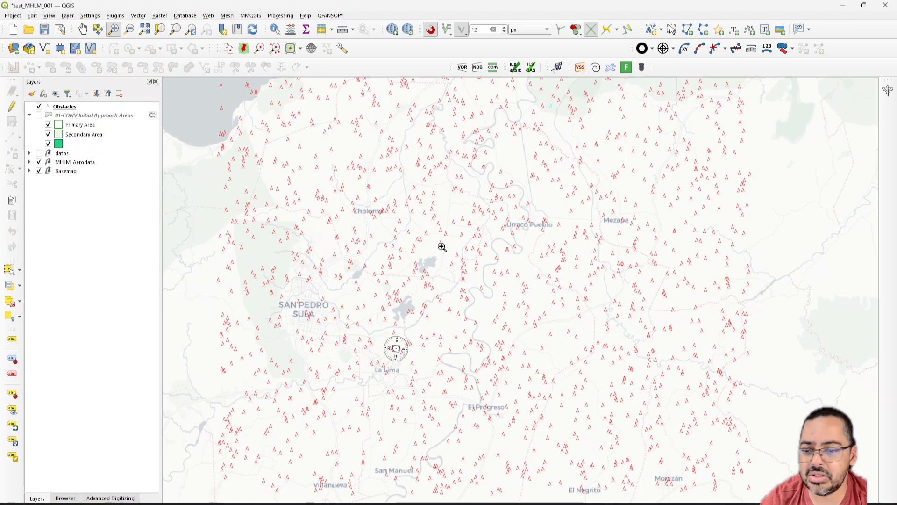
left_click(67, 109)
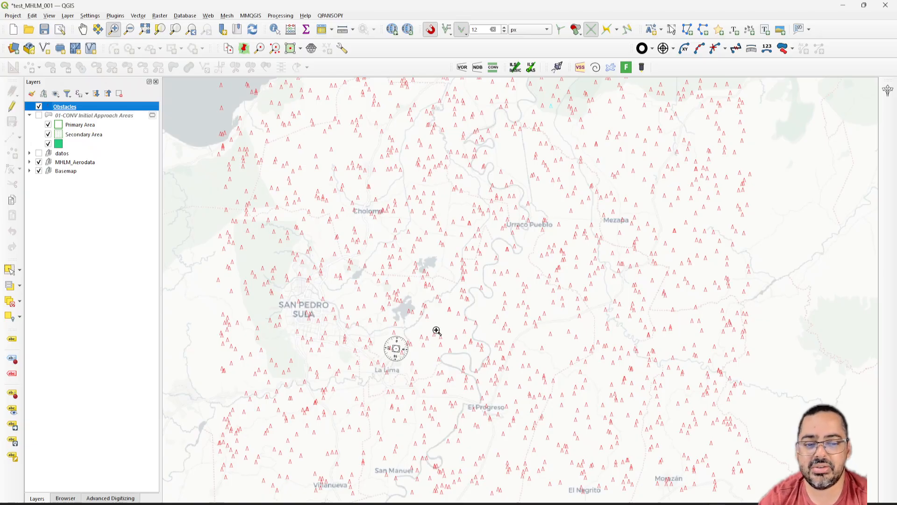
left_click(629, 72)
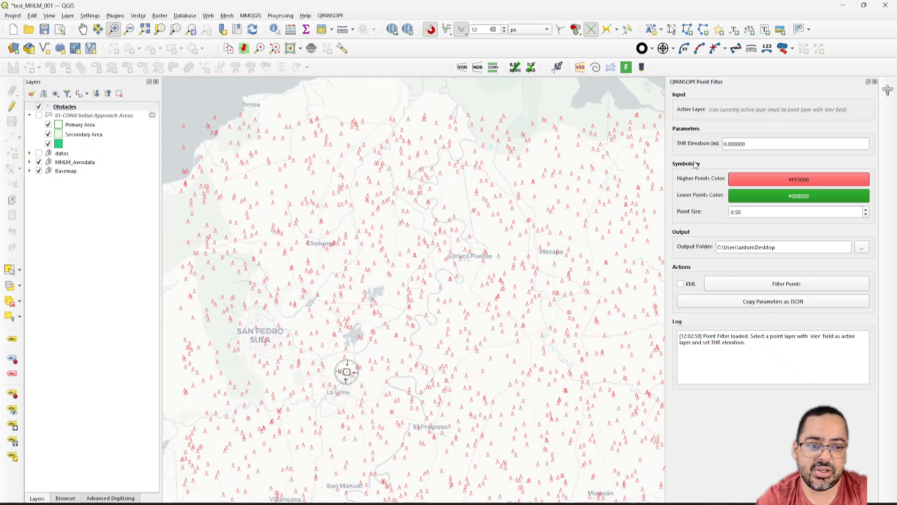
left_click_drag(758, 146, 689, 132)
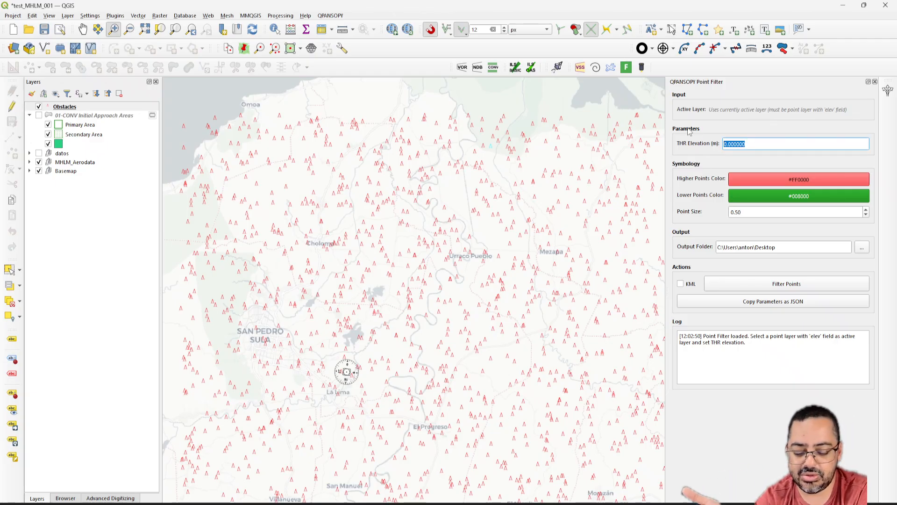
type("250")
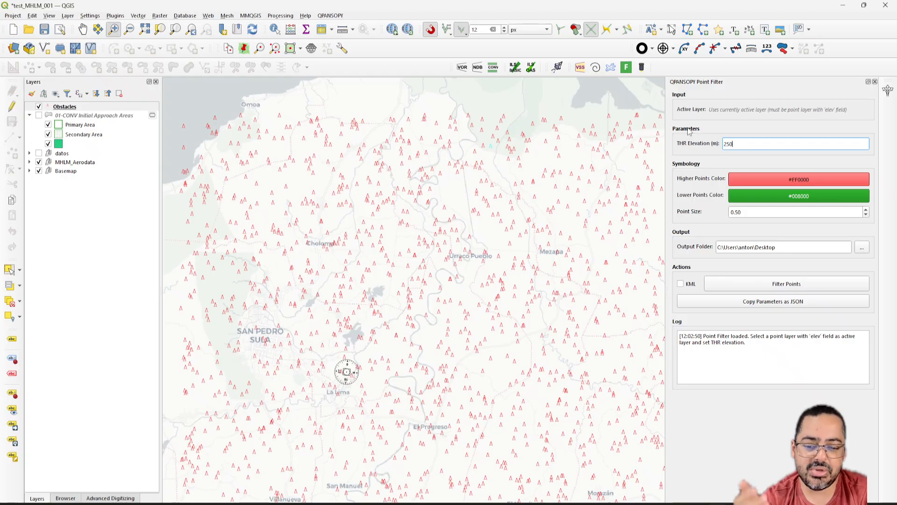
Step: Set the point size to 2 and filter the obstacle points against the threshold elevation
left_click_drag(466, 251, 451, 233)
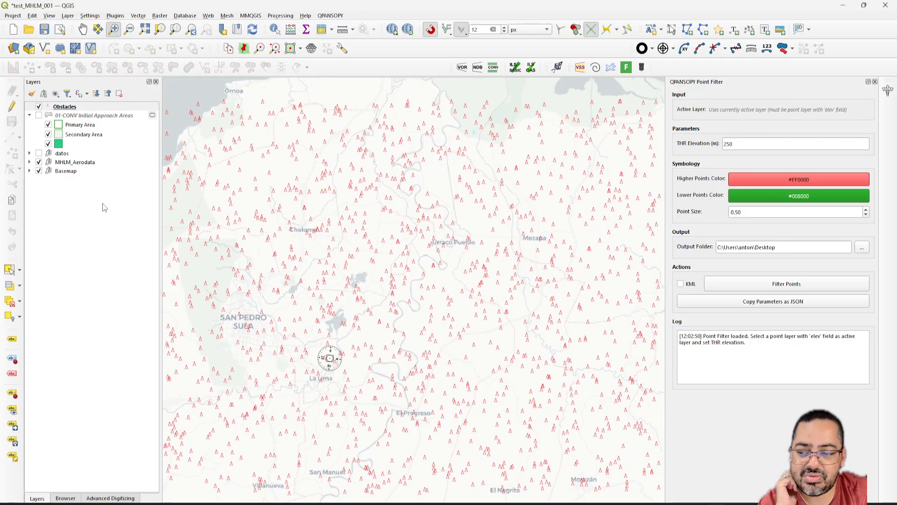
left_click(11, 300)
left_click(419, 290)
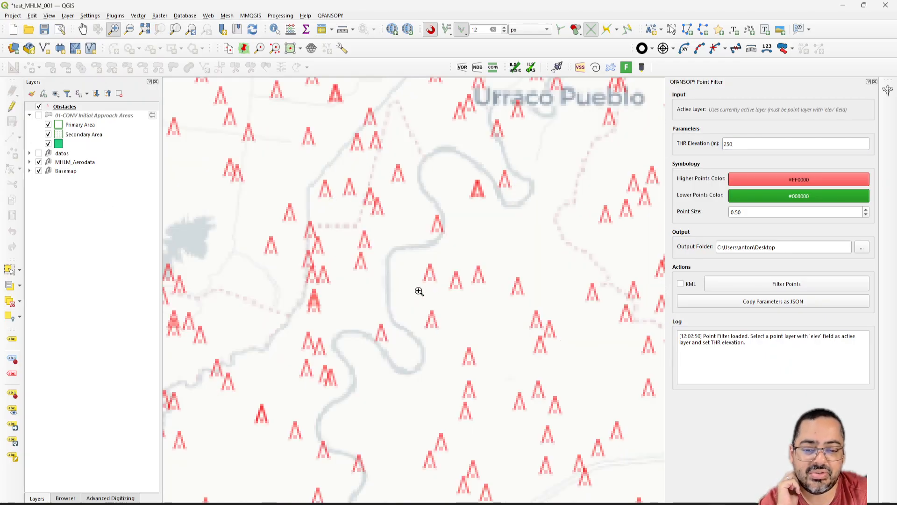
scroll(423, 292, "down", 1)
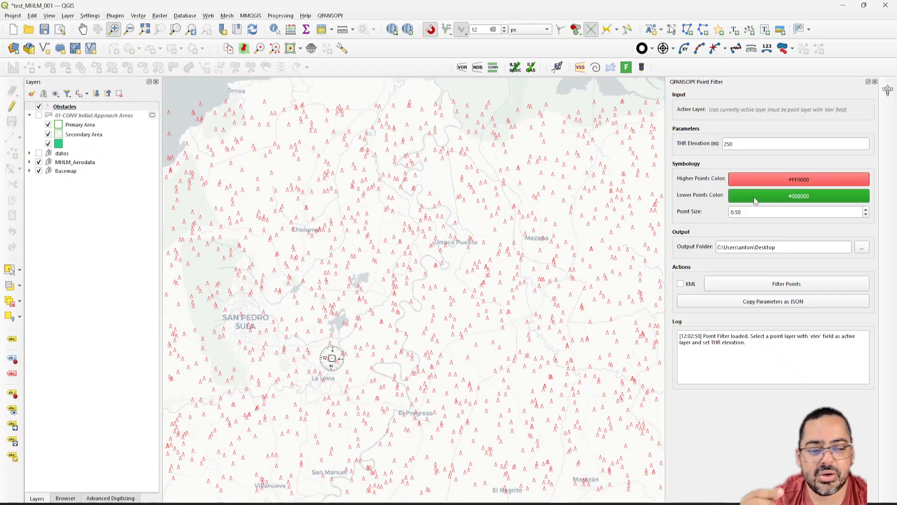
left_click_drag(545, 247, 551, 223)
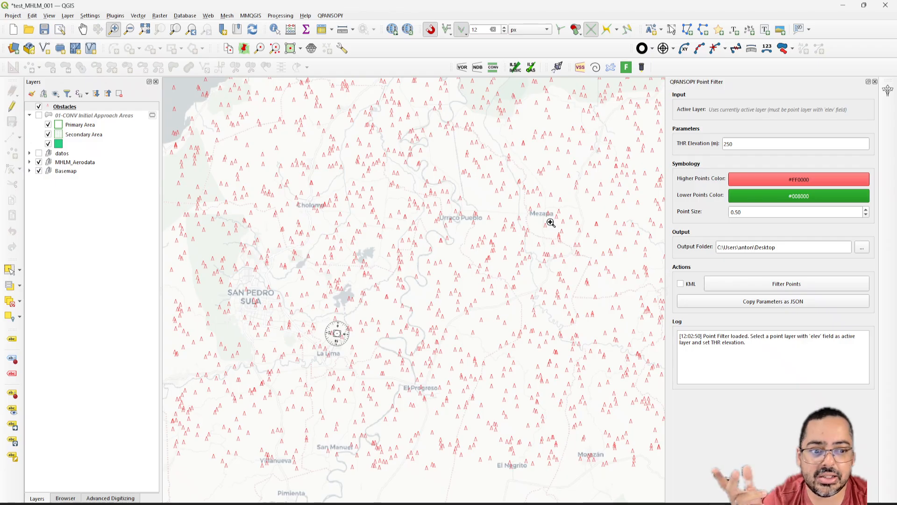
left_click_drag(551, 223, 554, 256)
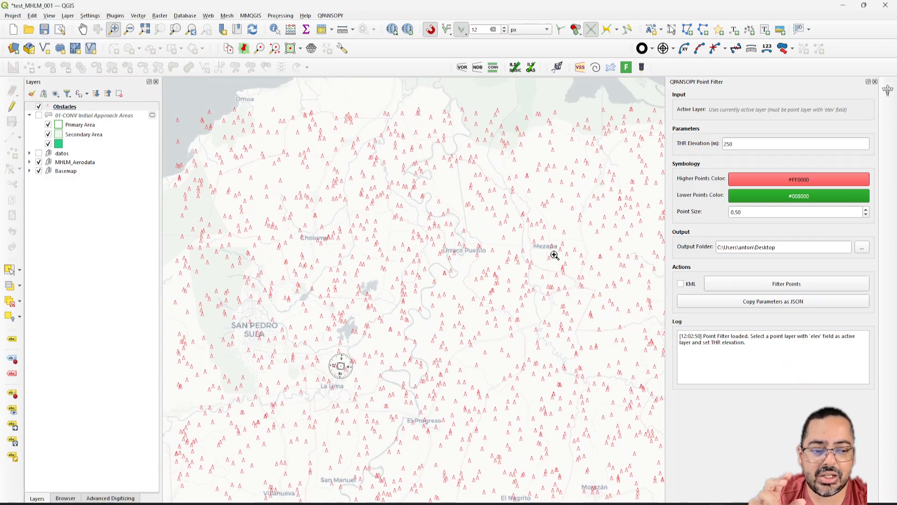
left_click_drag(749, 213, 723, 214)
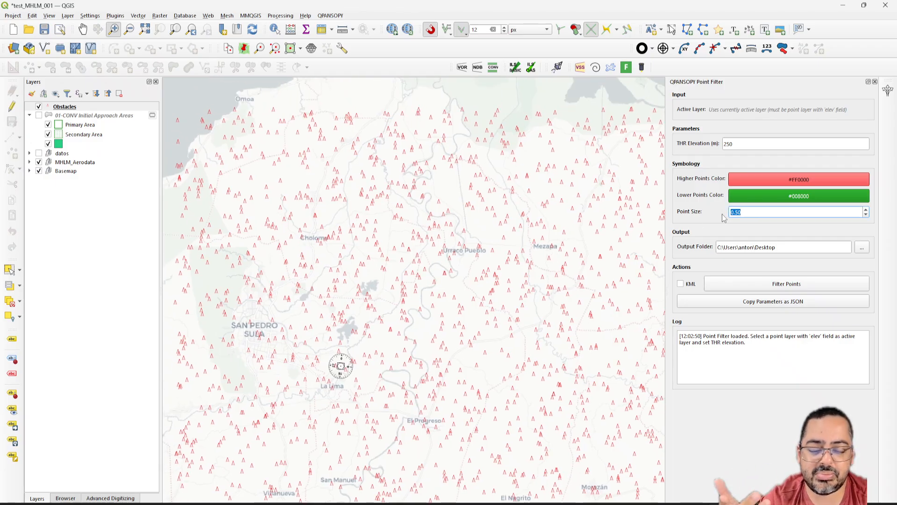
type("2")
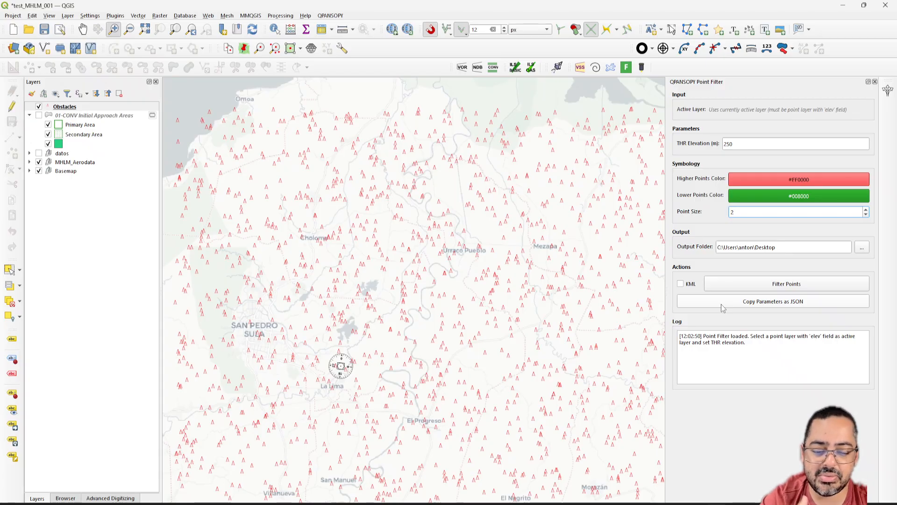
mouse_move(543, 319)
left_mouse_down()
mouse_move(545, 260)
mouse_move(542, 303)
left_mouse_up()
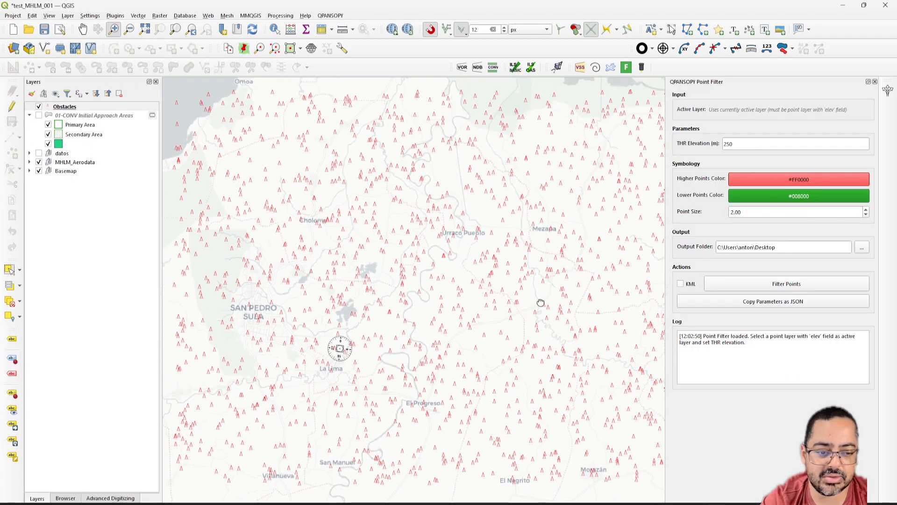
left_click(779, 290)
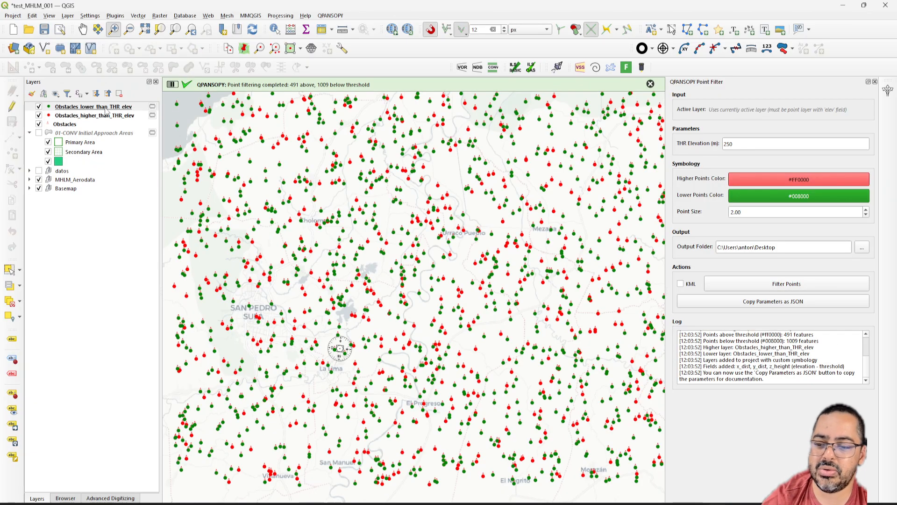
Step: Hide the Obstacles_lower_than_THR_elev and Obstacles layers to inspect only the points above the threshold
left_click(38, 106)
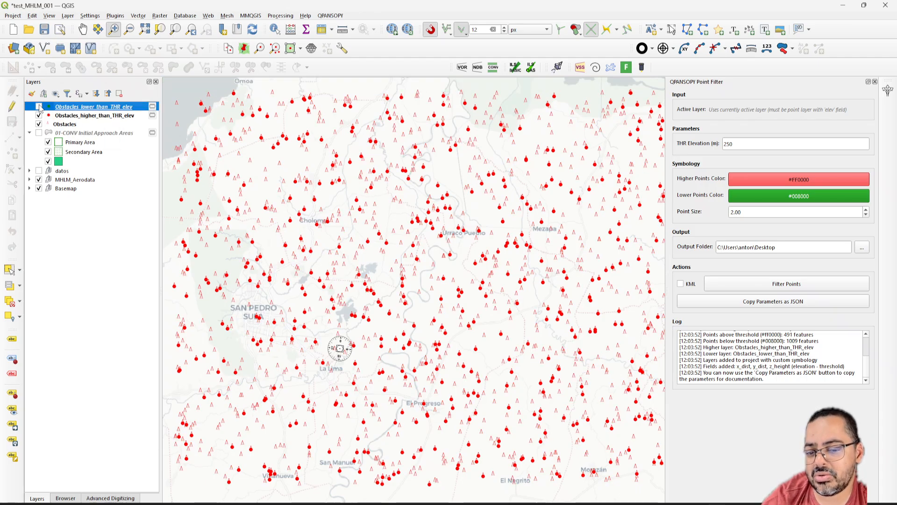
left_click(39, 123)
left_click(65, 118)
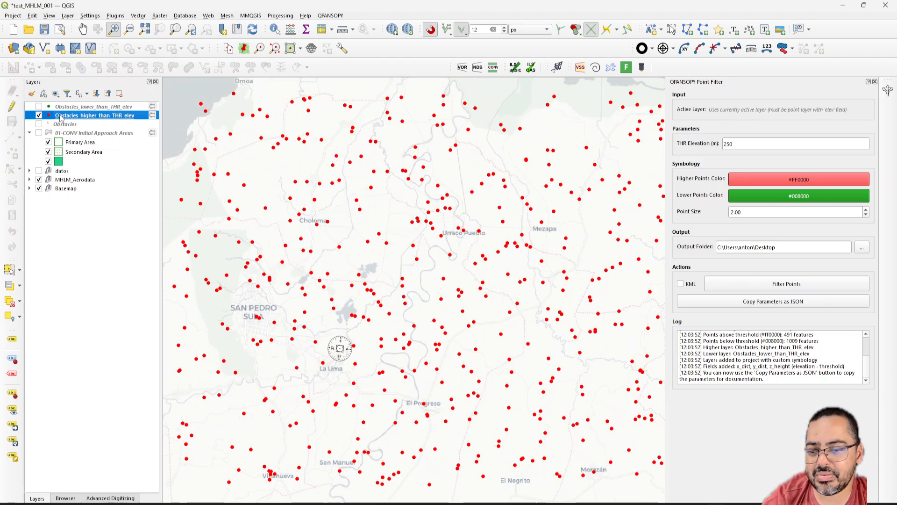
right_click(67, 118)
left_click(81, 119)
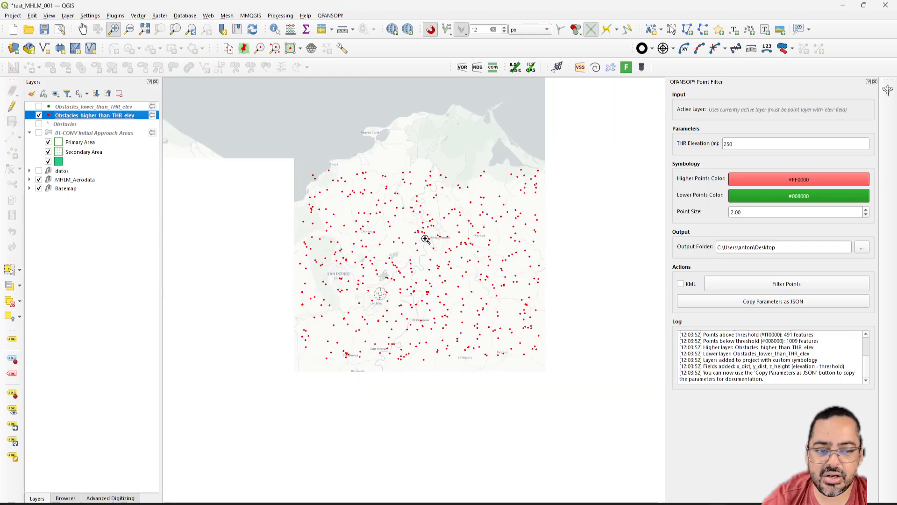
left_click_drag(425, 238, 409, 244)
scroll(410, 244, "up", 1)
scroll(410, 244, "down", 1)
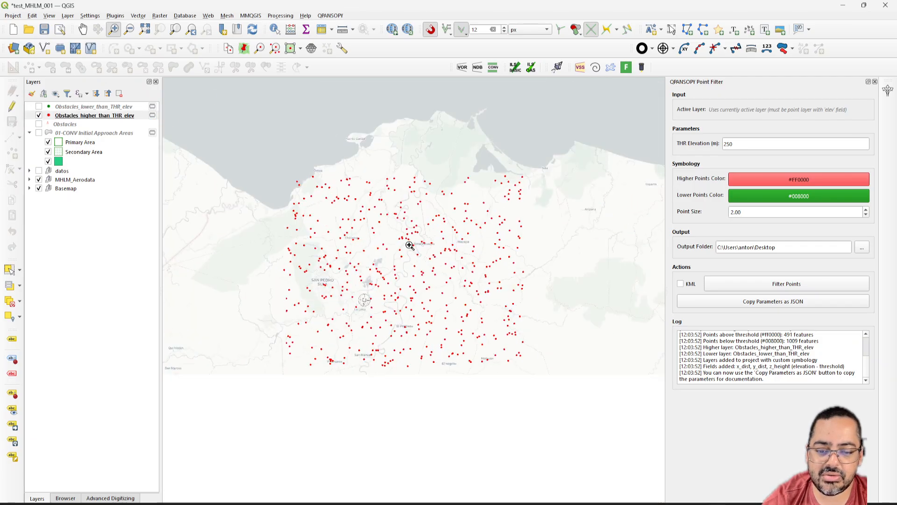
left_click(401, 267)
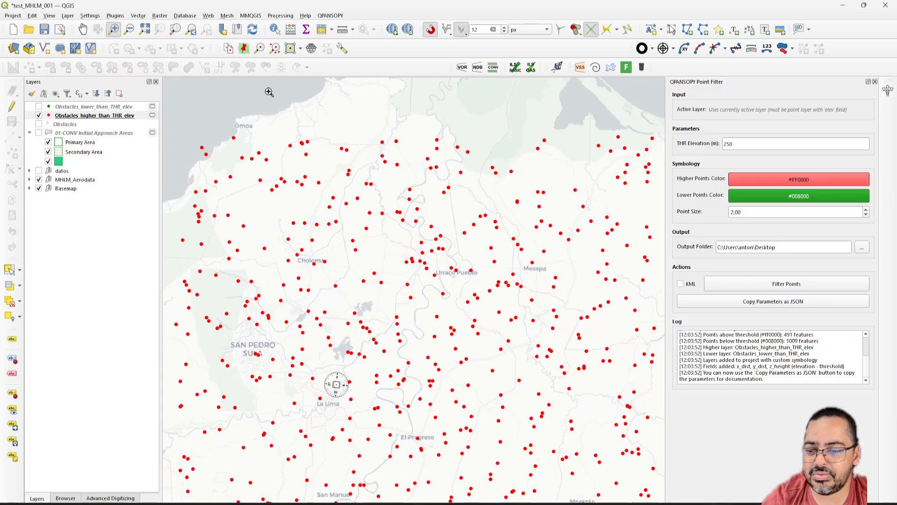
Step: Hide the Obstacles_higher_than_THR_elev layer and show the original Obstacles layer
left_click(39, 115)
left_click(39, 124)
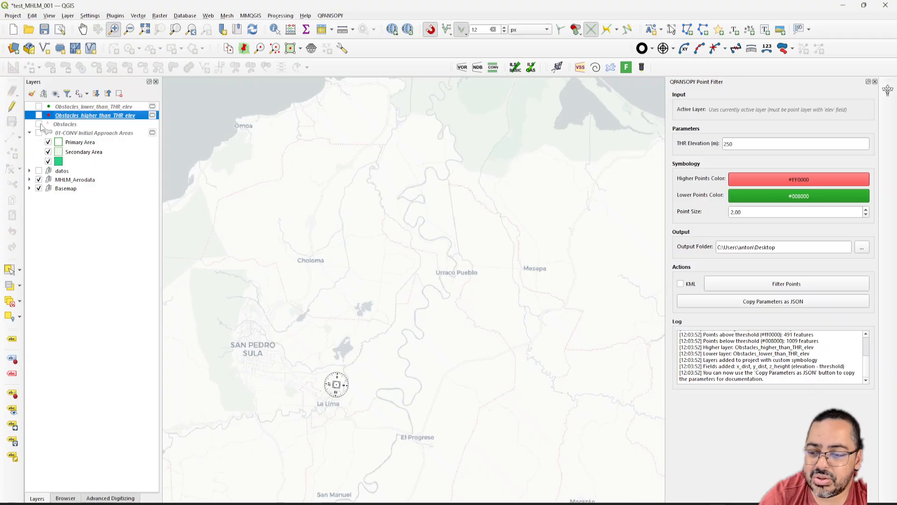
Step: Try to filter the Obstacles layer in the Query Builder with the provider expression 250
right_click(52, 123)
left_click(78, 348)
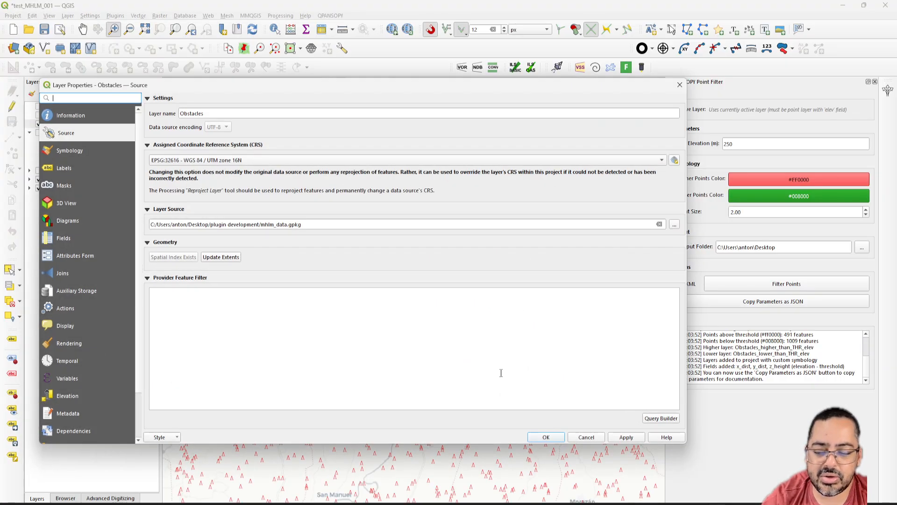
left_click(661, 418)
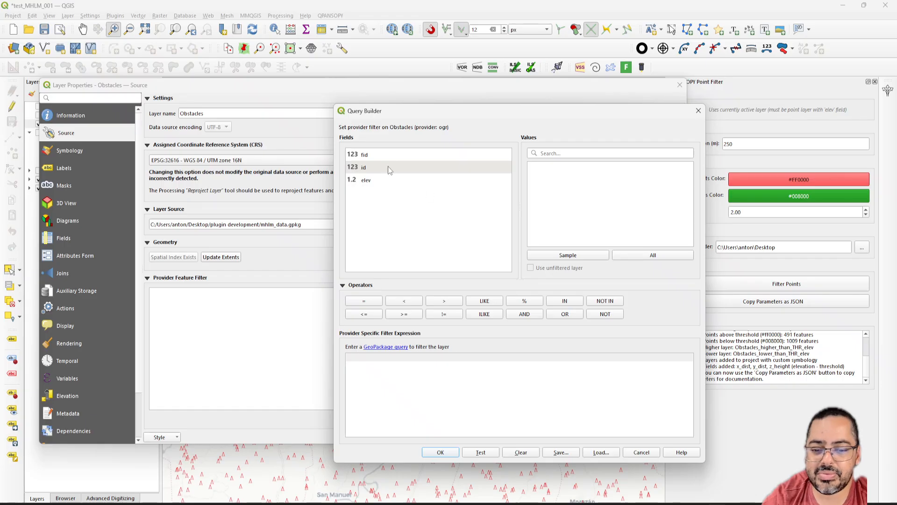
left_click(369, 181)
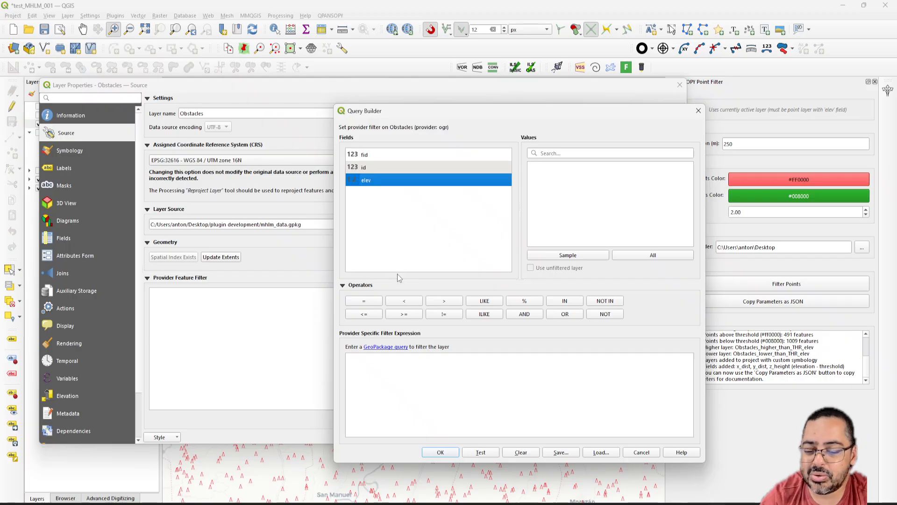
left_click(376, 424)
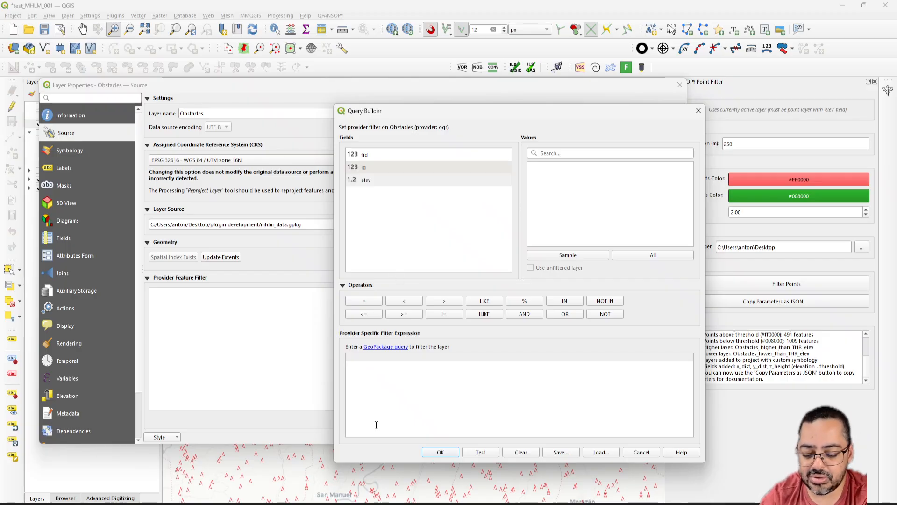
left_click(439, 453)
left_click(546, 438)
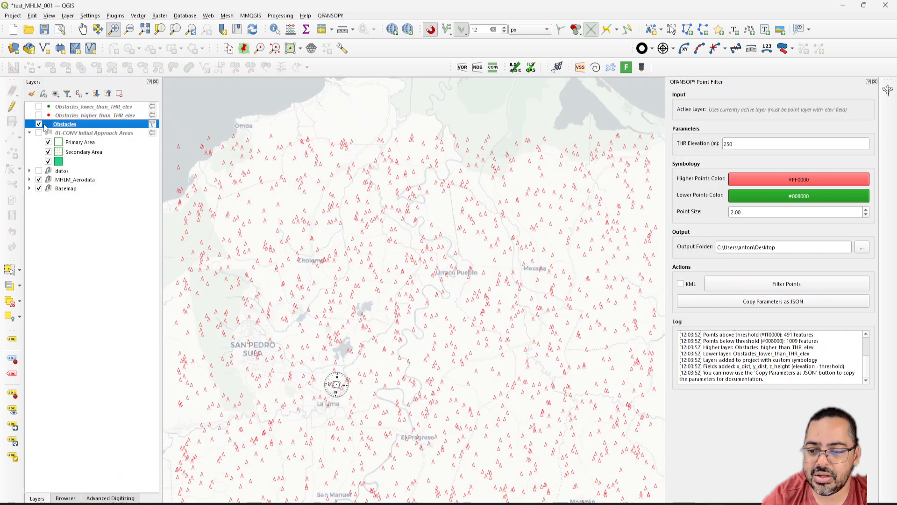
Step: Replace the Obstacles layer's filter expression with "elev" >= 250 and apply it
left_click(152, 124)
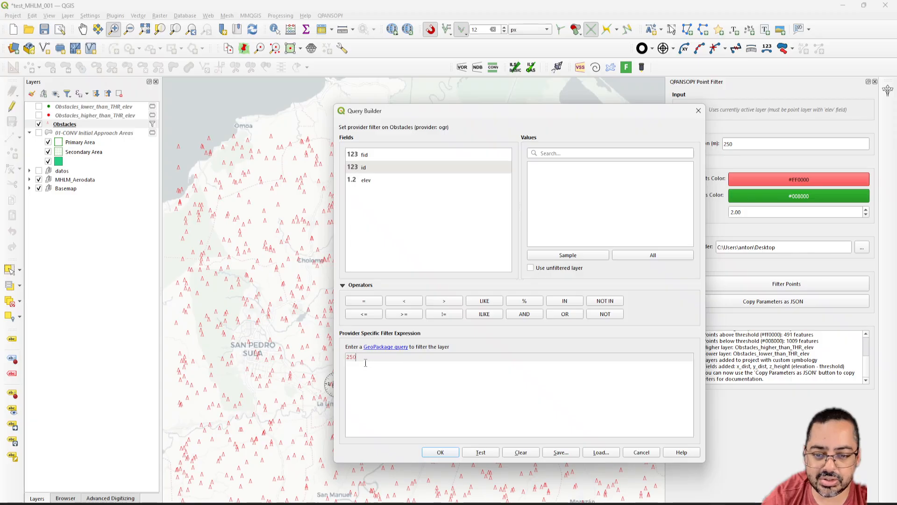
double_click(364, 180)
left_click(405, 314)
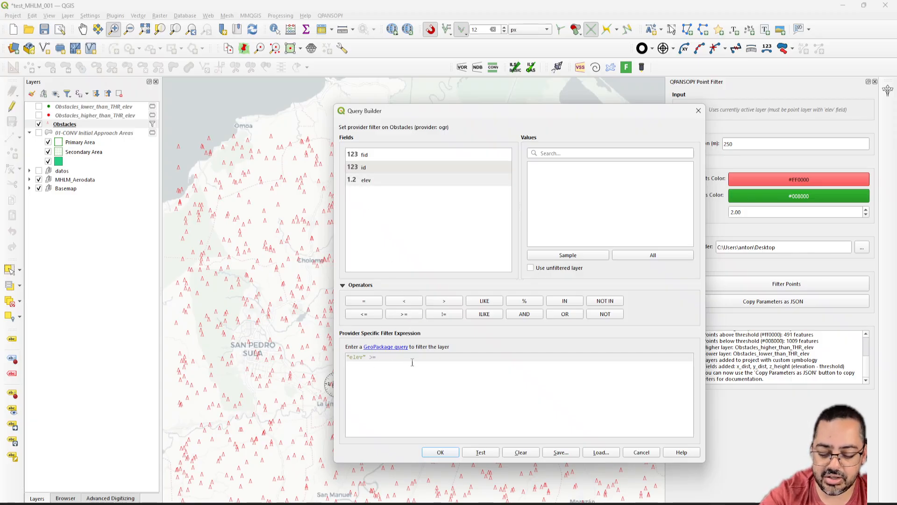
left_click(439, 452)
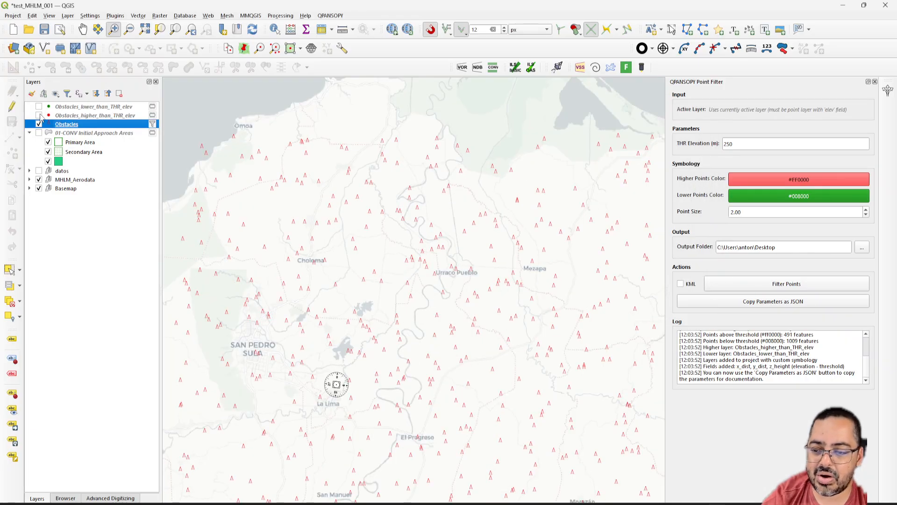
Step: Show the Obstacles_higher_than_THR_elev layer to compare it with the filtered Obstacles layer, then hide Obstacles
left_click(38, 116)
scroll(421, 227, "down", 1)
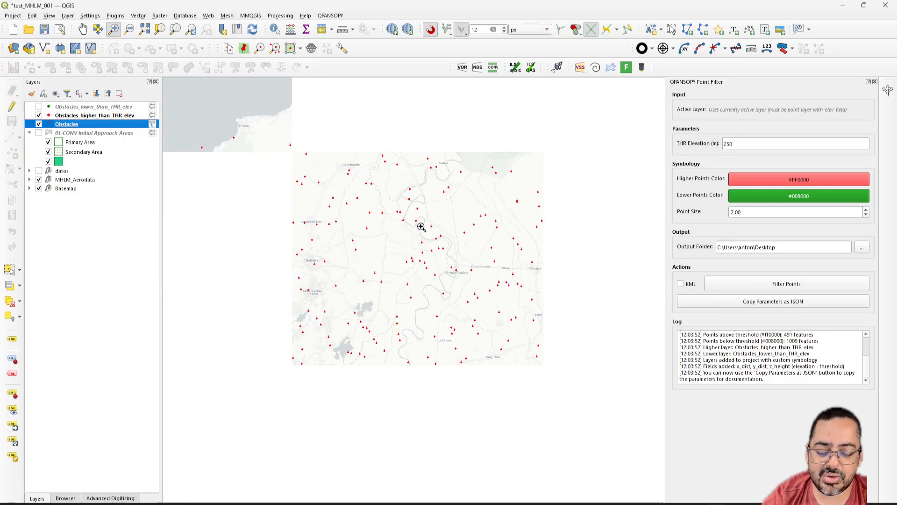
scroll(422, 226, "up", 1)
scroll(421, 226, "down", 2)
scroll(336, 376, "up", 2)
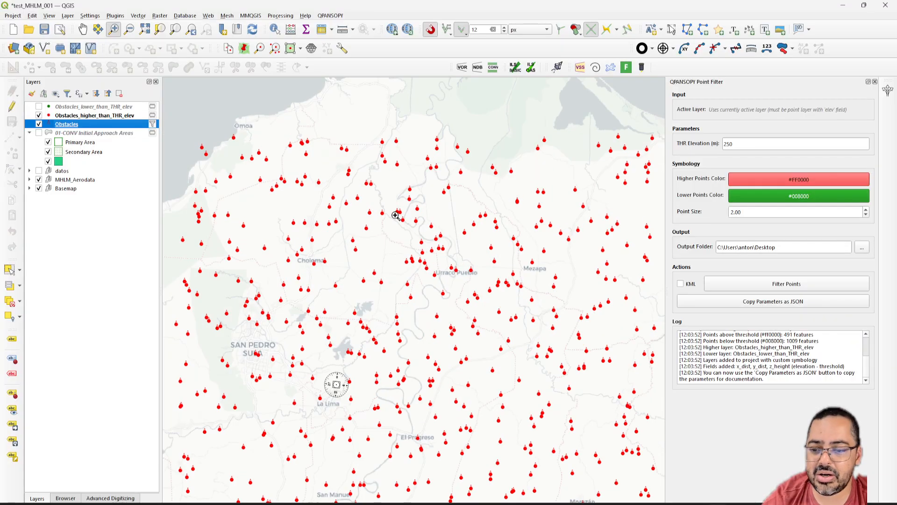
left_click(39, 124)
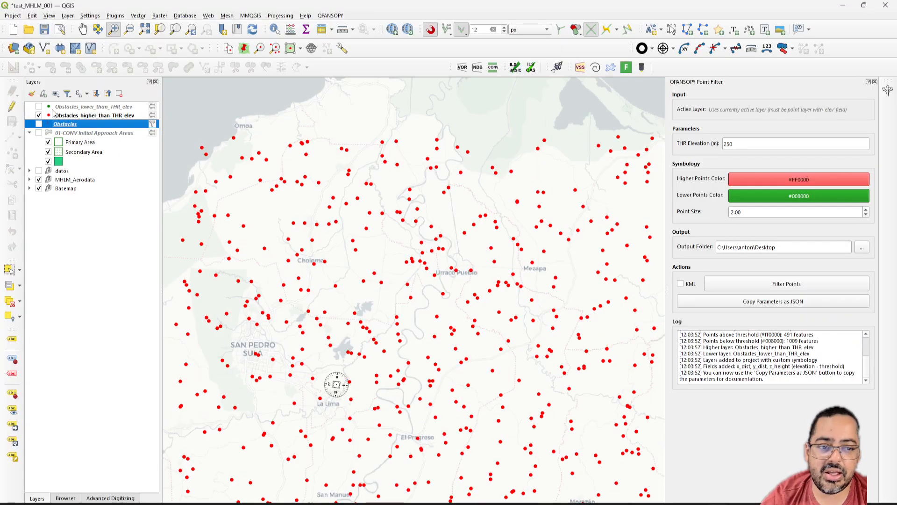
Step: Close the Point Filter panel and show the Obstacles_lower_than_THR_elev layer alongside the higher obstacles
left_click(876, 82)
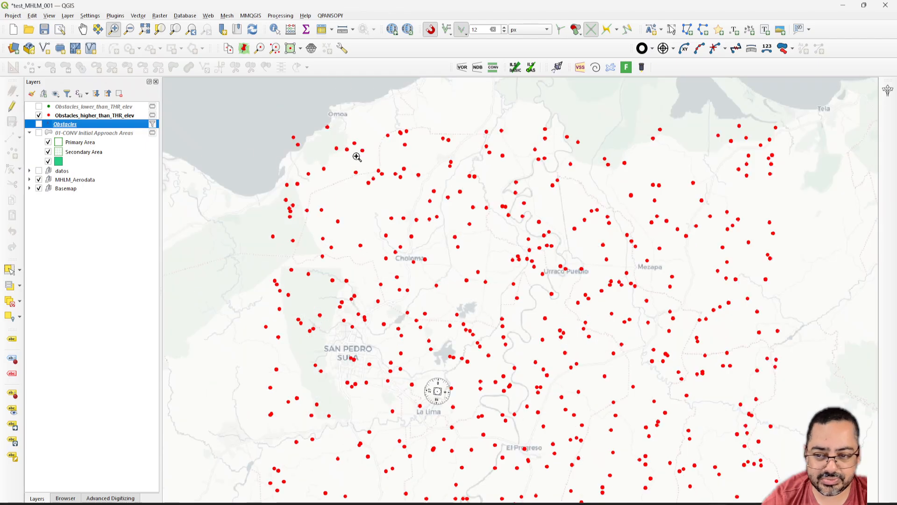
left_click(55, 107)
left_click(59, 116, "shift")
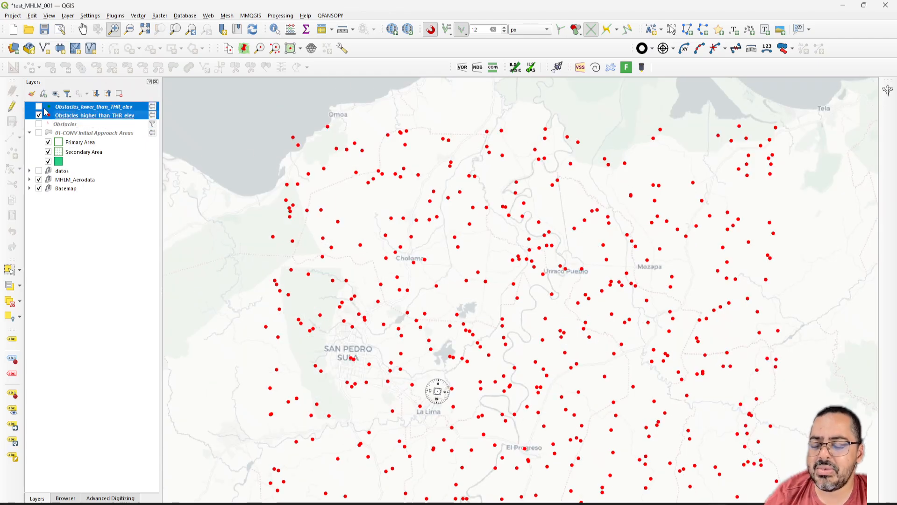
left_click(43, 109)
left_click(39, 107)
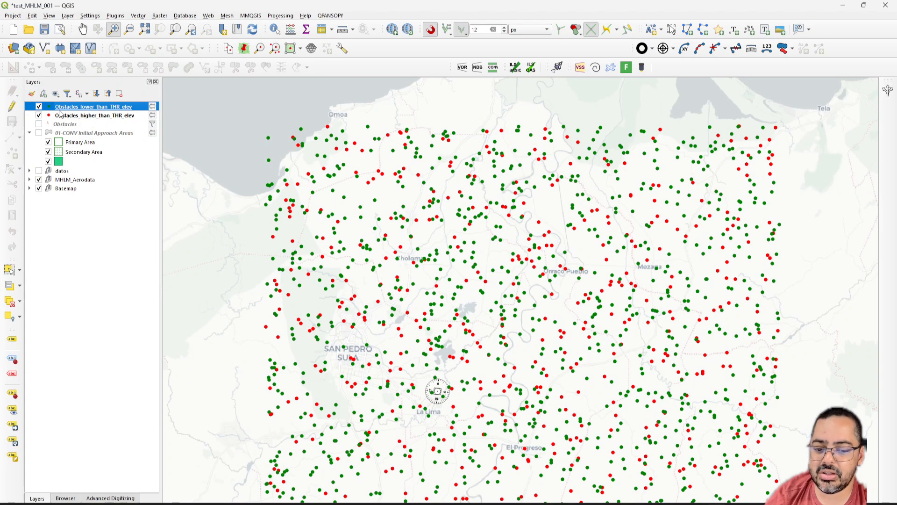
Step: Examine the input layer list of the Merge Vector Layers algorithm in the Processing Toolbox, then close it without running
left_click_drag(482, 284, 473, 251)
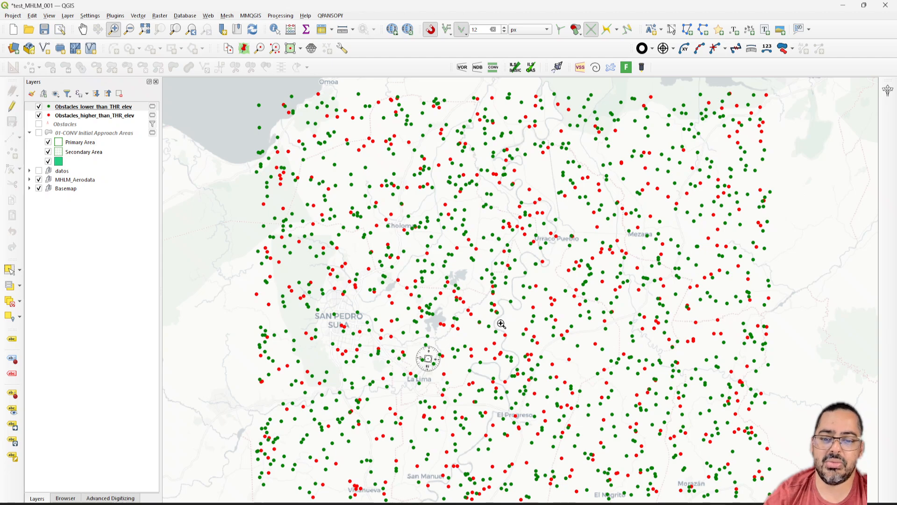
left_click(285, 17)
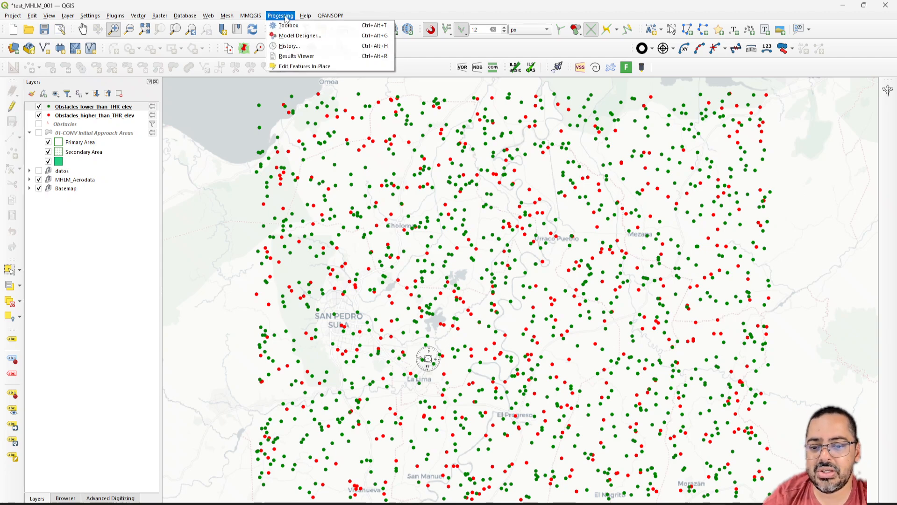
left_click(289, 25)
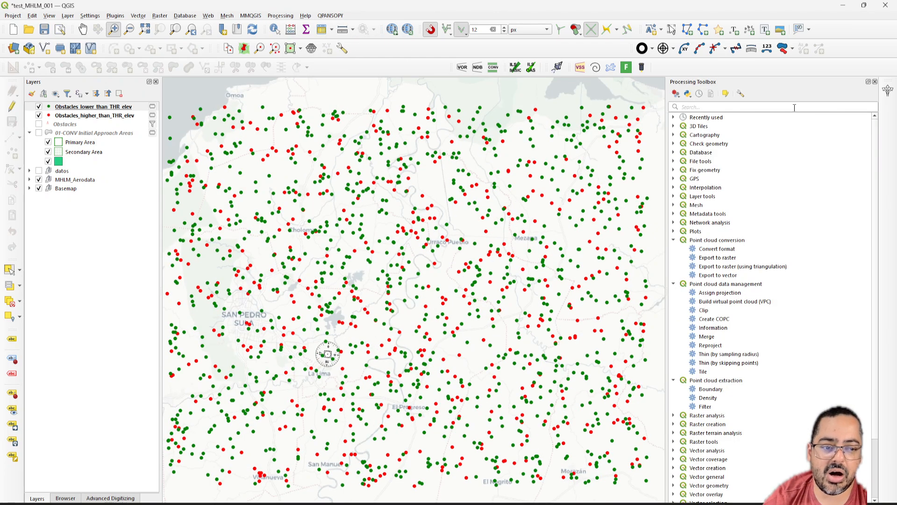
type("merge")
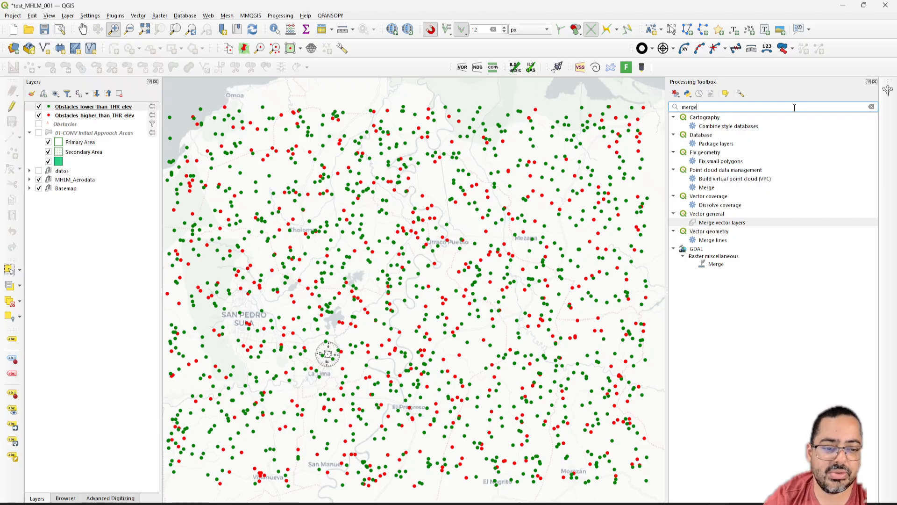
double_click(722, 224)
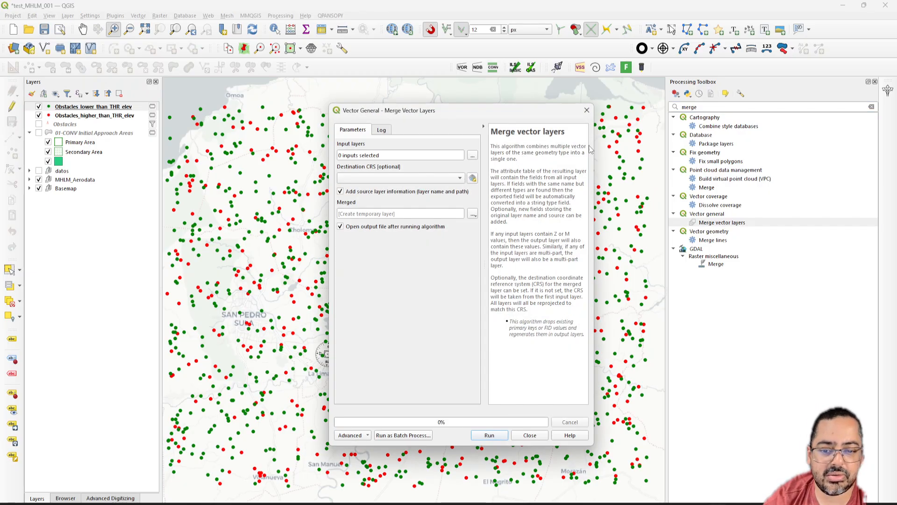
left_click(473, 156)
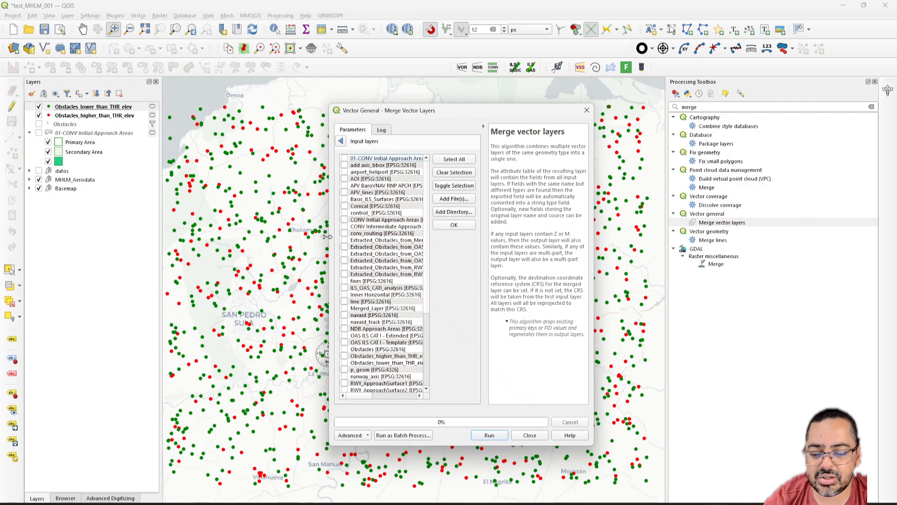
left_click_drag(330, 239, 279, 237)
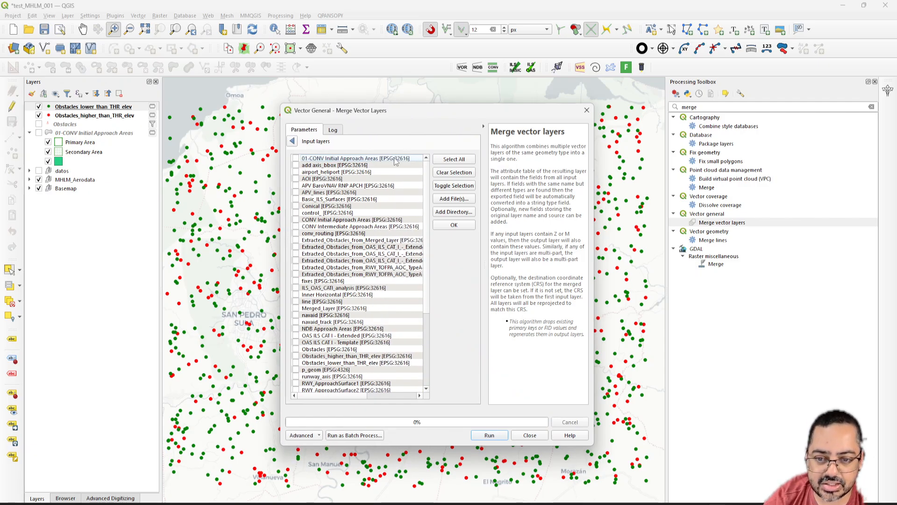
left_click(293, 141)
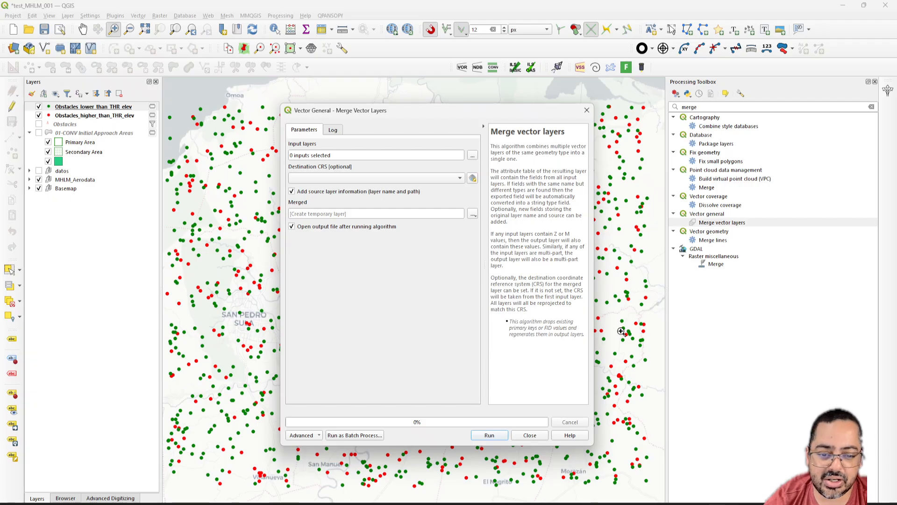
left_click(587, 110)
left_click(875, 82)
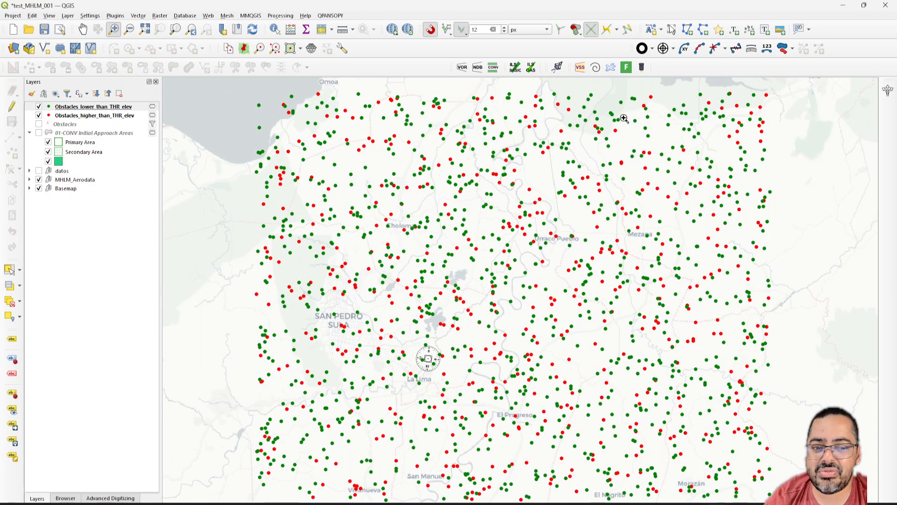
Step: Merge the Obstacles_lower_than_THR_elev and Obstacles_higher_than_THR_elev layers into Merged_Layer with QPANSOPY Feature Merge
left_click_drag(598, 163, 584, 143)
left_click_drag(383, 180, 377, 207)
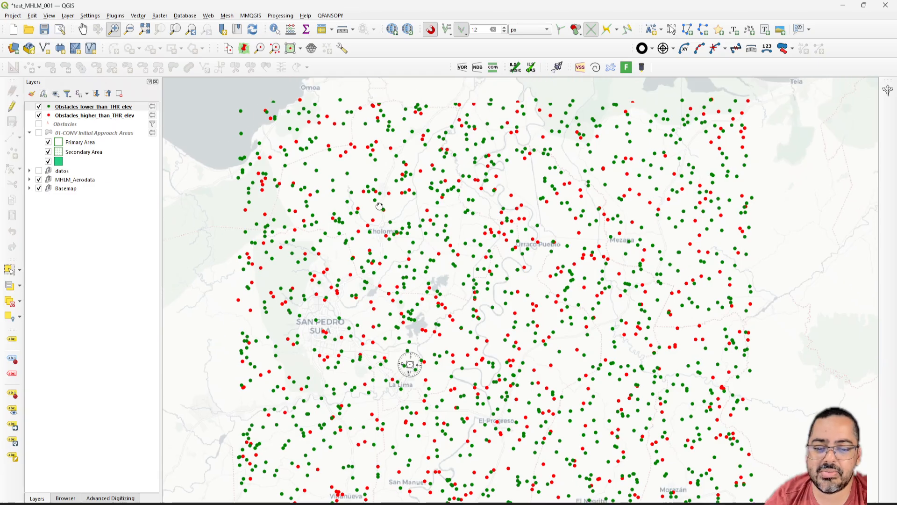
left_click(119, 116, "shift")
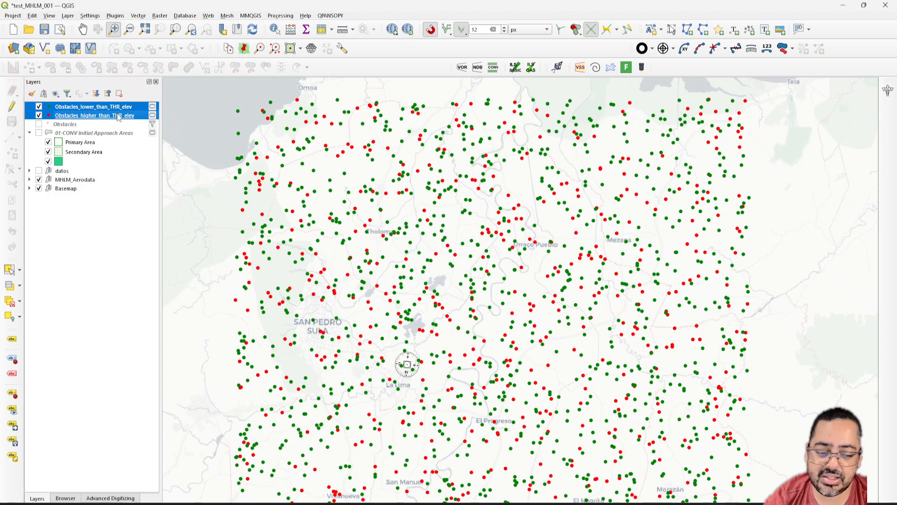
left_click(865, 6)
left_click(850, 22)
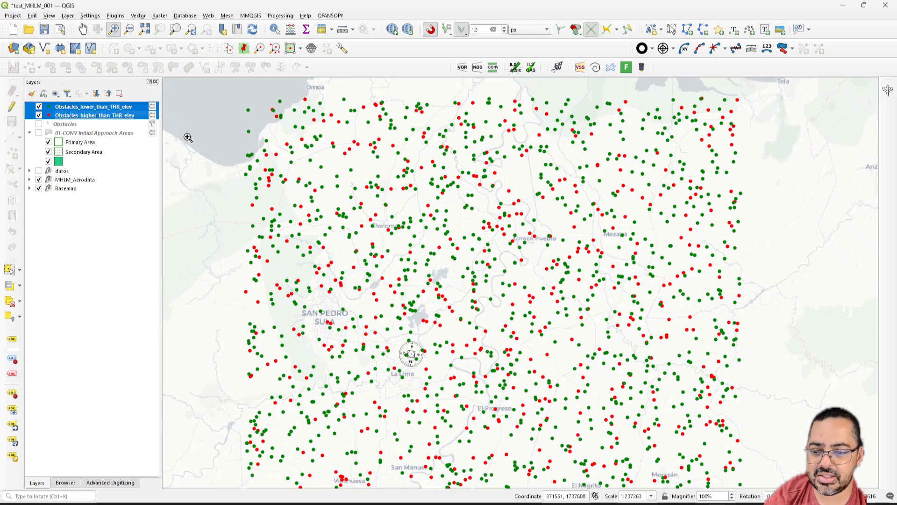
left_click(641, 68)
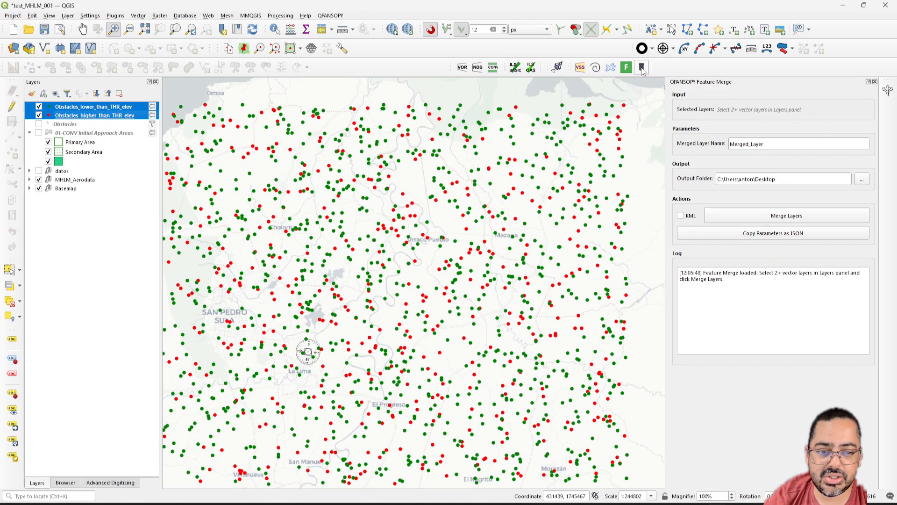
mouse_move(442, 189)
left_mouse_down()
mouse_move(470, 200)
mouse_move(456, 200)
left_mouse_up()
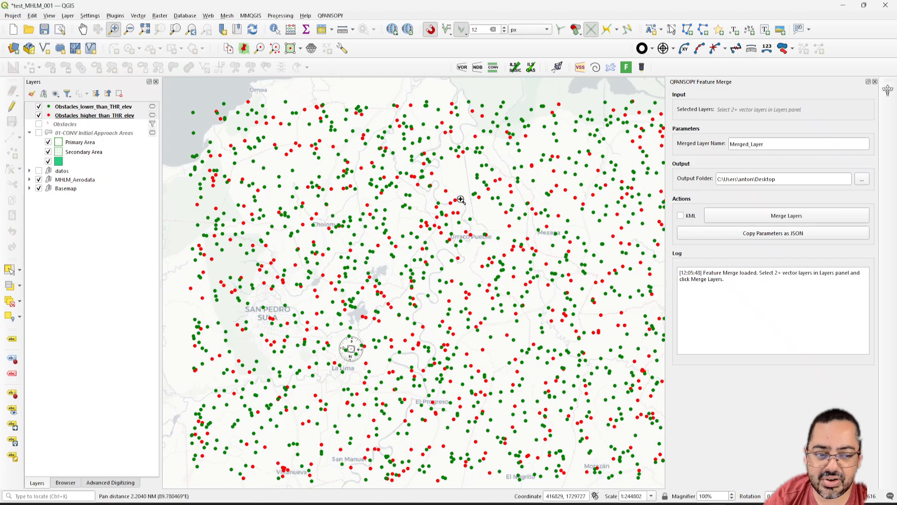
left_click(787, 216)
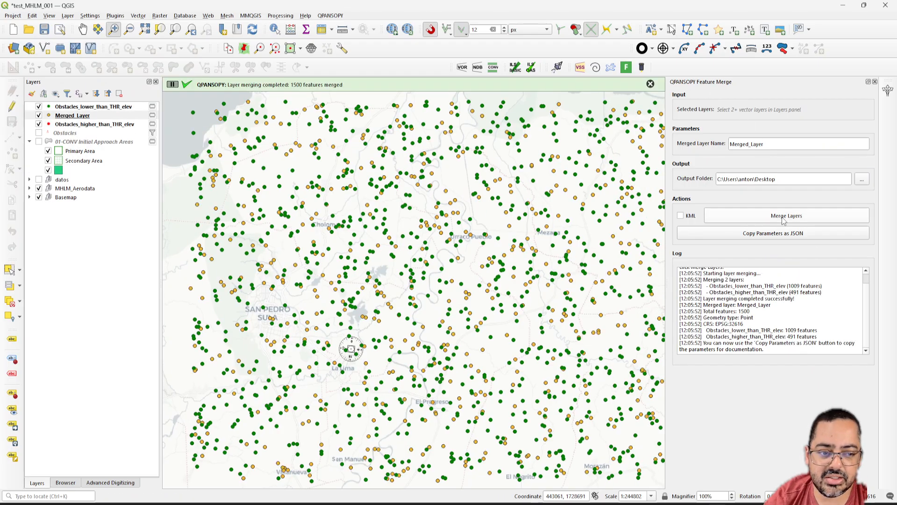
Step: Move Merged_Layer to the top of the layer order and hide the lower and higher obstacle layers
left_click_drag(64, 119, 77, 107)
left_click(39, 115)
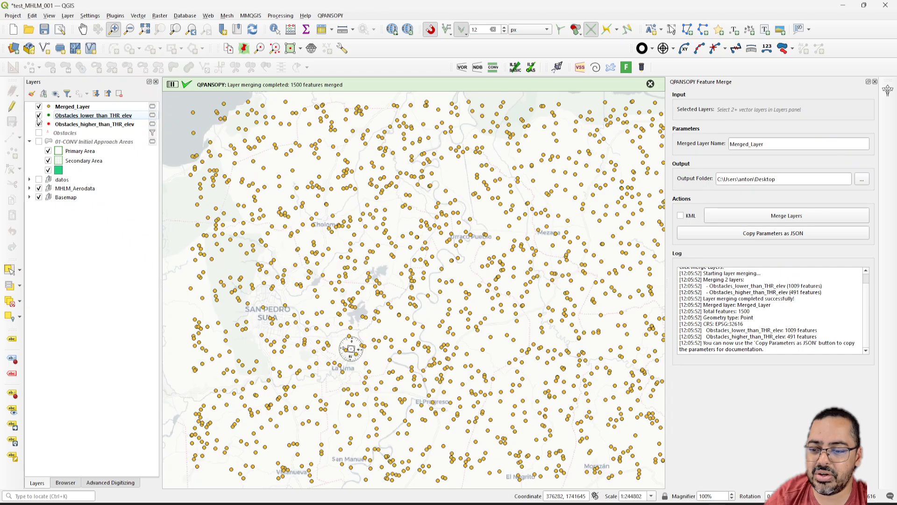
left_click(39, 124)
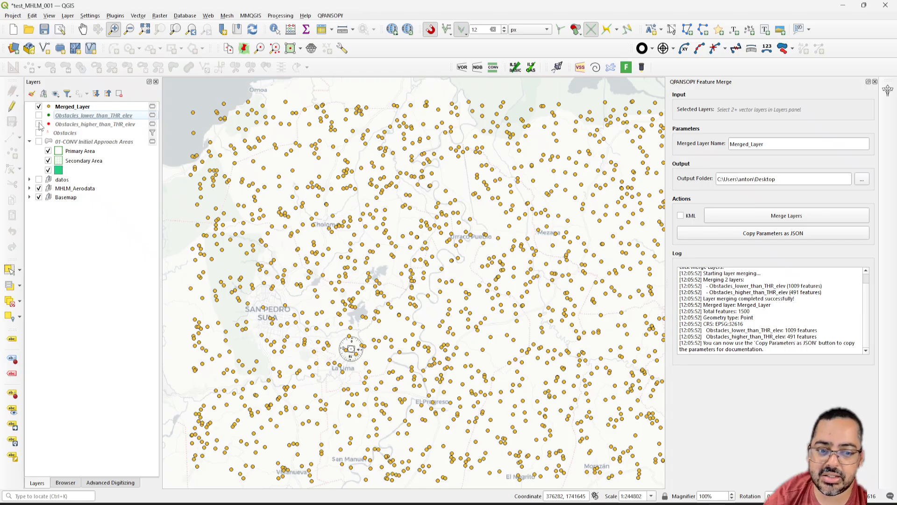
Step: Review Merged_Layer's attribute table, close it, and look over the merged points on the map
right_click(80, 106)
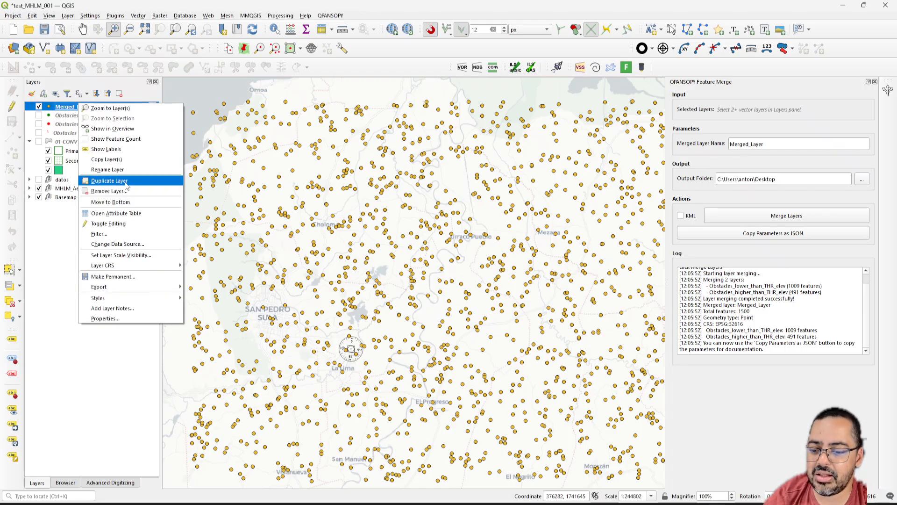
left_click(134, 212)
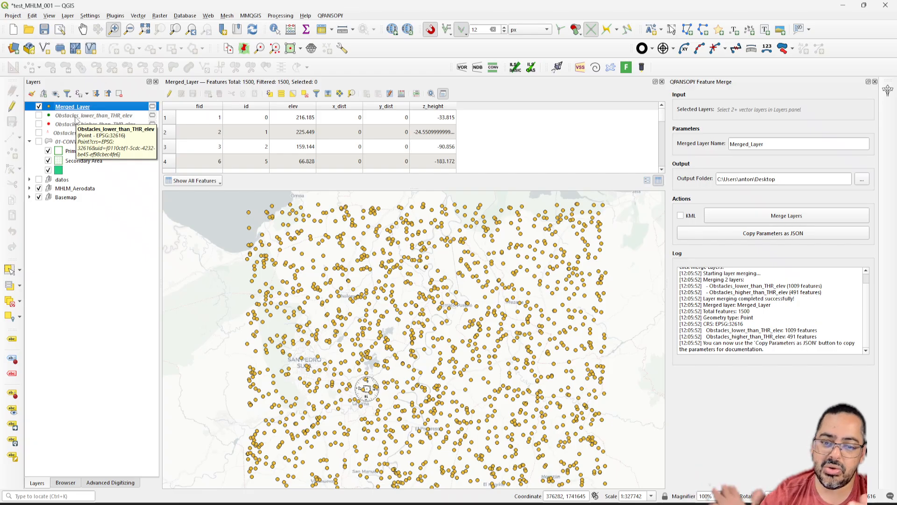
left_click(662, 81)
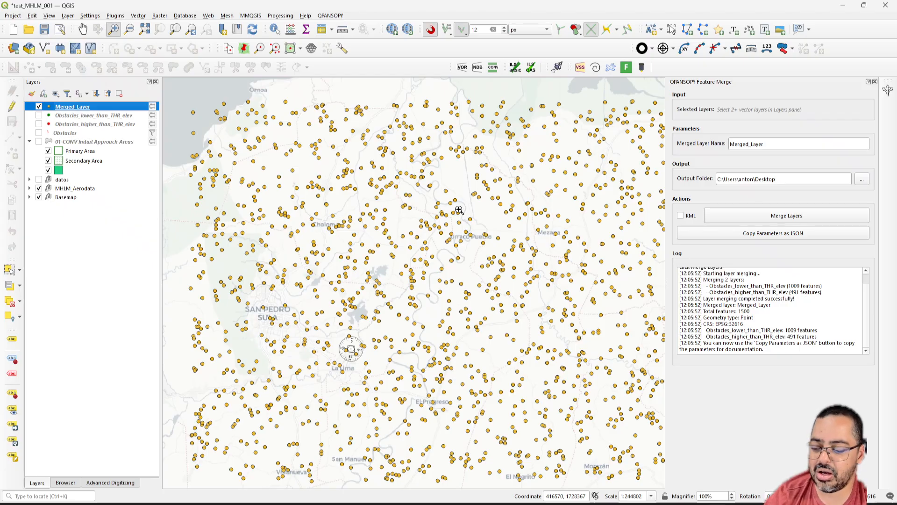
scroll(459, 210, "down", 1)
left_click_drag(459, 209, 440, 211)
scroll(440, 211, "up", 1)
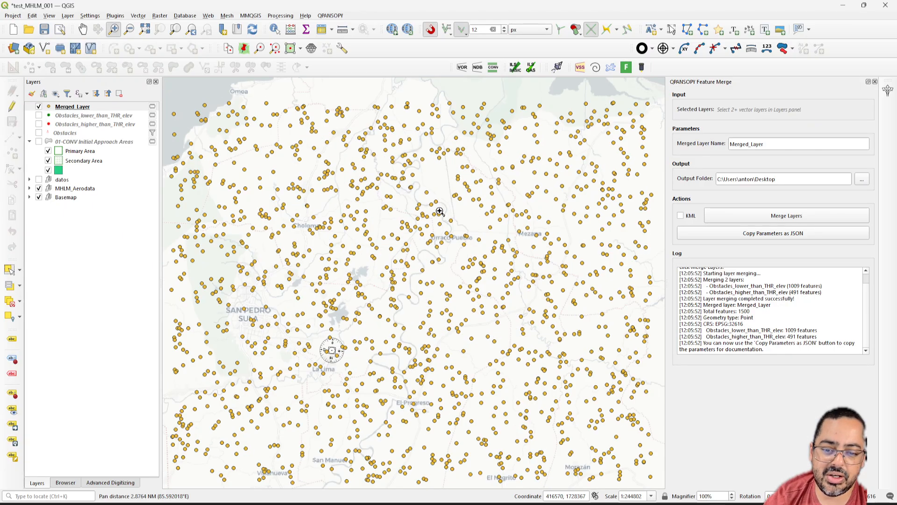
Step: Hide Merged_Layer and show the Obstacles_higher_than_THR_elev layer together with 01-CONV Initial Approach Areas, leaving the approach areas layer selected
left_click(38, 107)
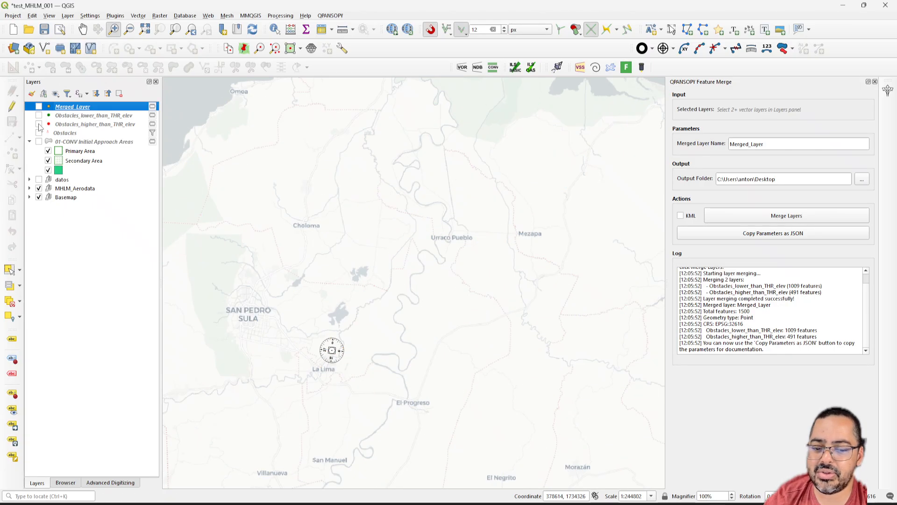
left_click(39, 124)
left_click(86, 124)
scroll(428, 218, "down", 1)
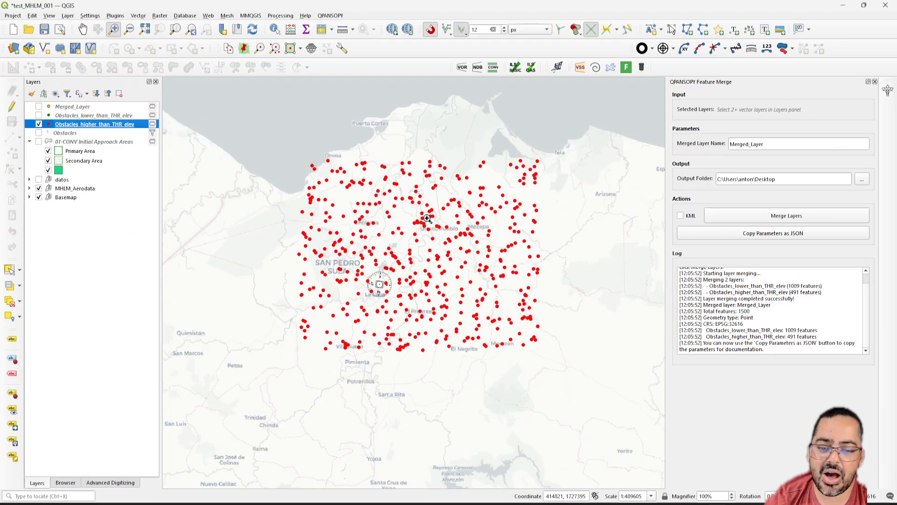
left_click_drag(427, 218, 407, 223)
left_click(38, 141)
left_click(79, 142)
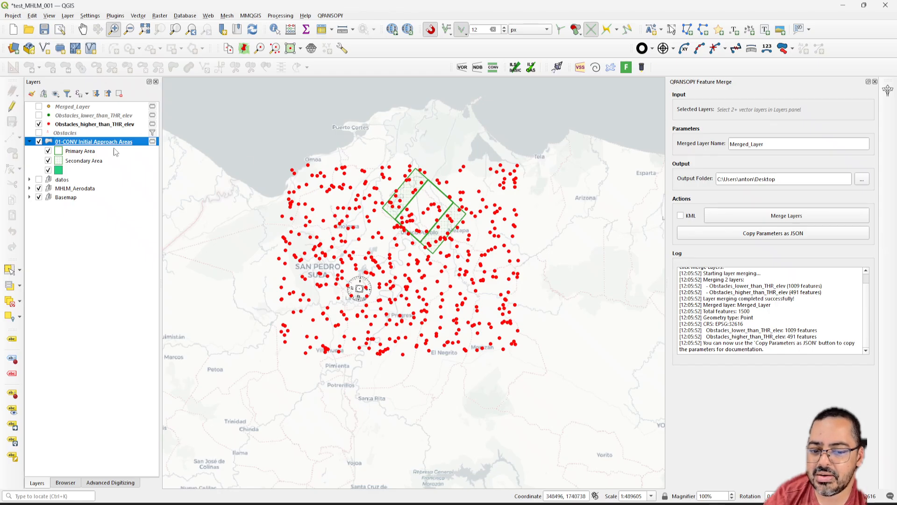
Step: Extract the Obstacles_higher_than_THR_elev points within the 01-CONV Initial Approach Areas surface using QPANSOPY Object Selection
left_click(610, 68)
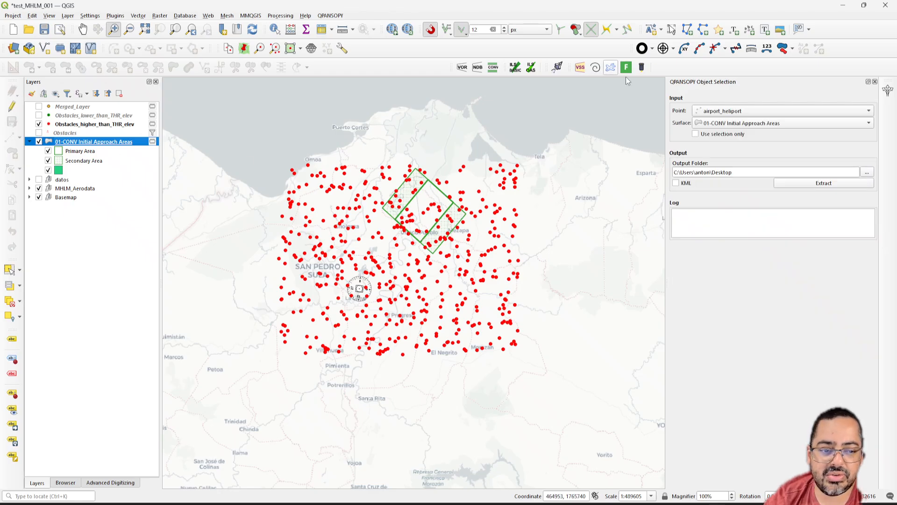
left_click(724, 111)
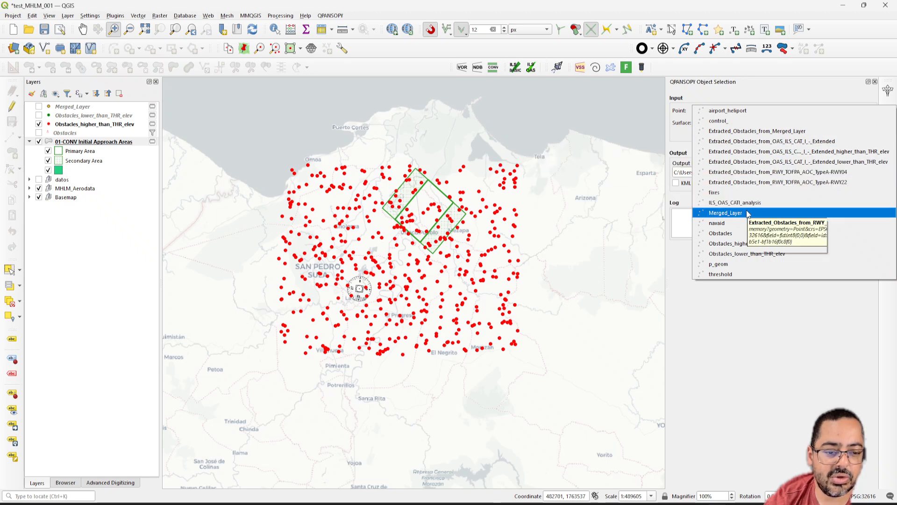
left_click(745, 244)
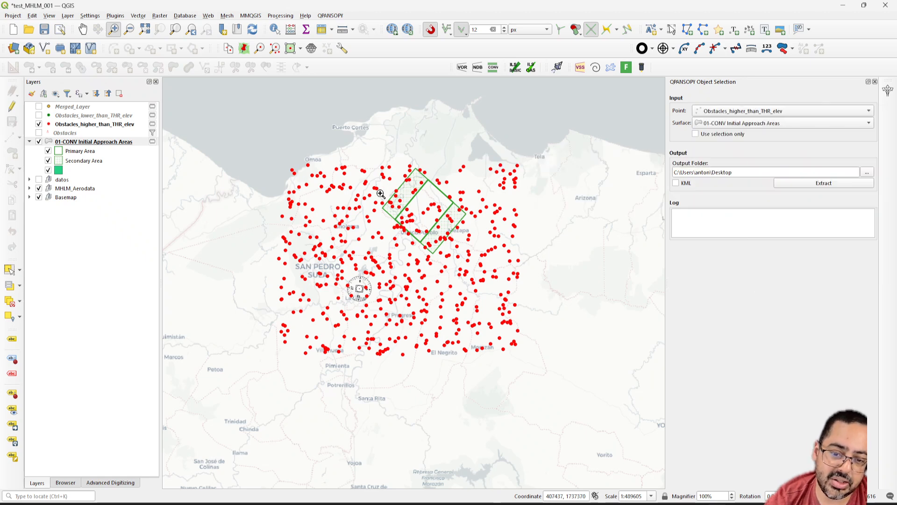
left_click(824, 183)
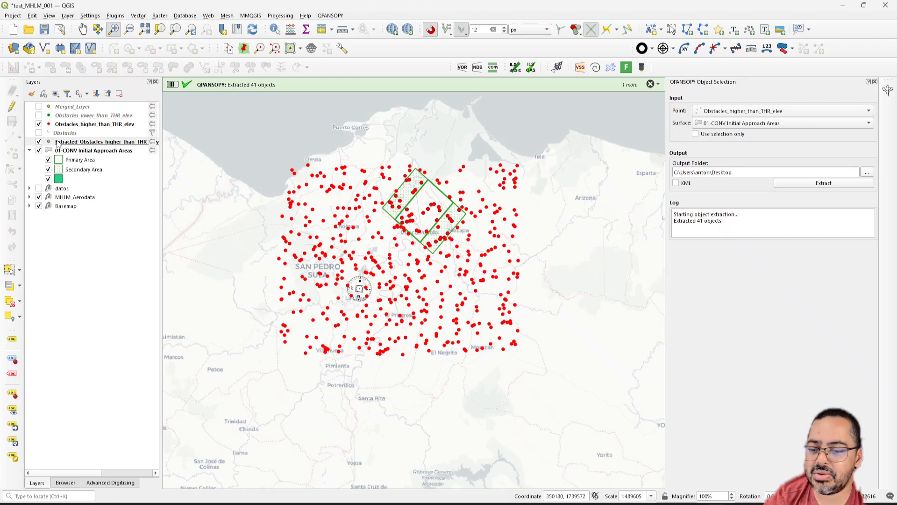
Step: Move the extracted obstacles layer above Obstacles_higher_than_THR_elev, hide the latter, and inspect the extracted points within the approach areas
left_click_drag(58, 143, 72, 123)
left_click(39, 132)
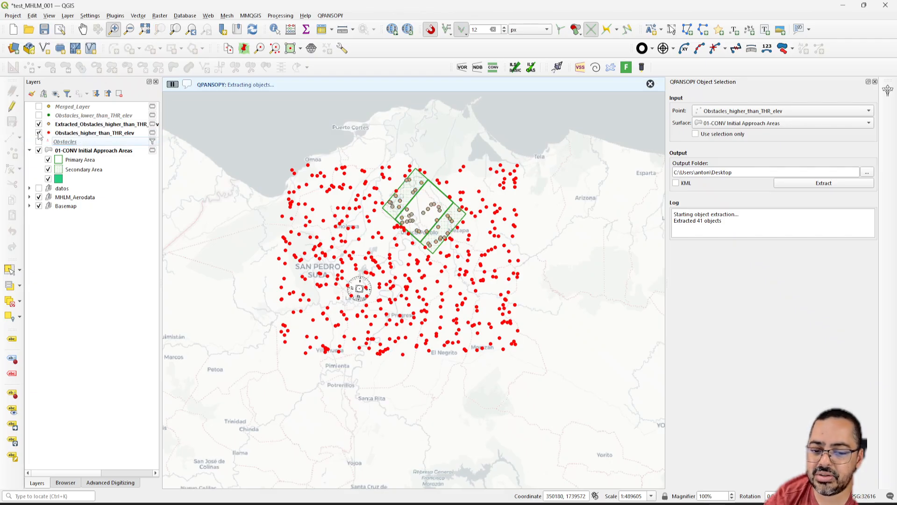
left_click_drag(353, 151, 508, 271)
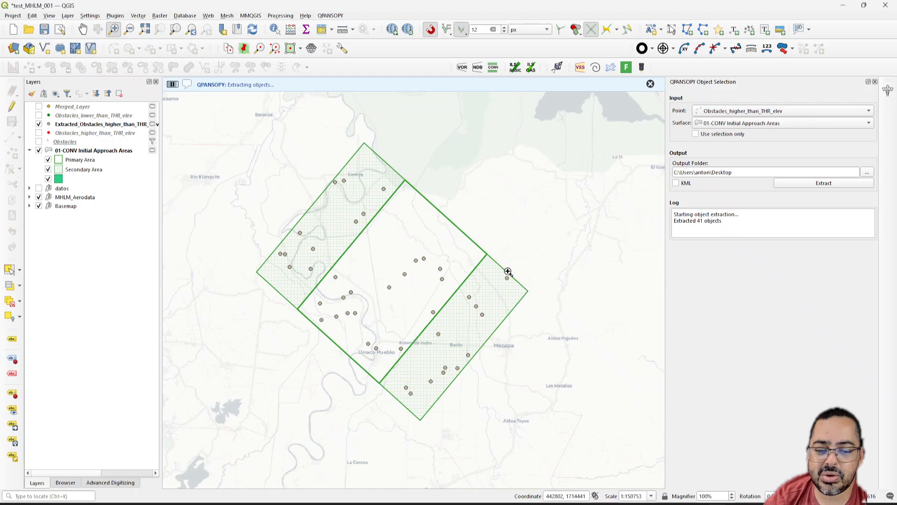